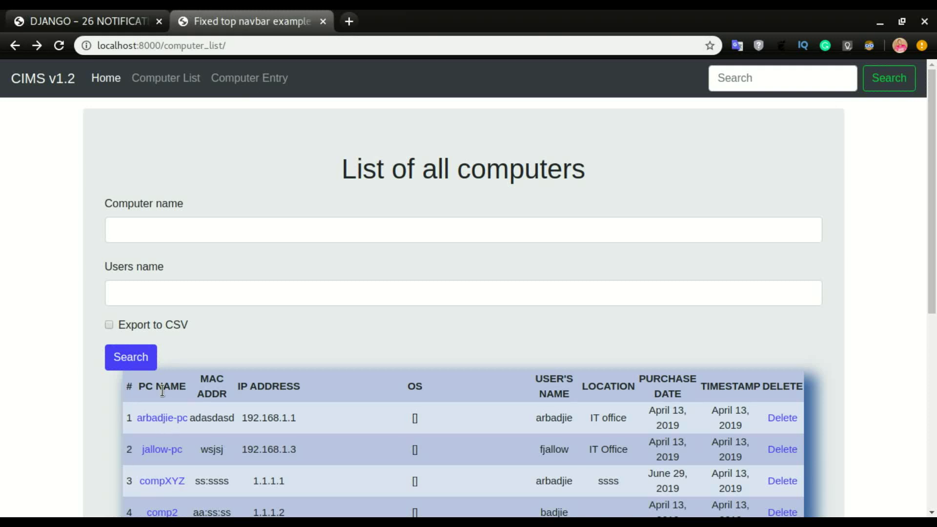
pyautogui.click(166, 418)
pyautogui.scroll(-3, 171, 344)
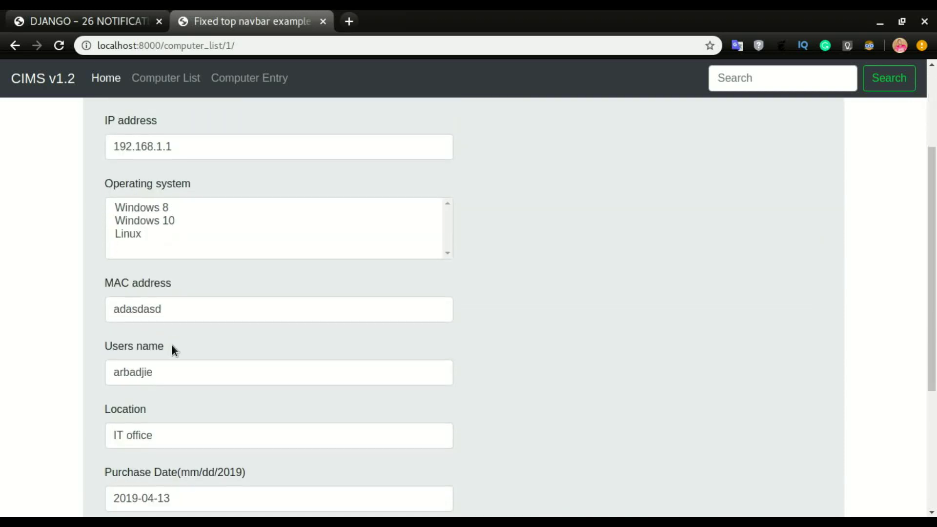
pyautogui.scroll(-2, 173, 345)
pyautogui.click(161, 329)
pyautogui.write('d')
pyautogui.scroll(-2, 132, 423)
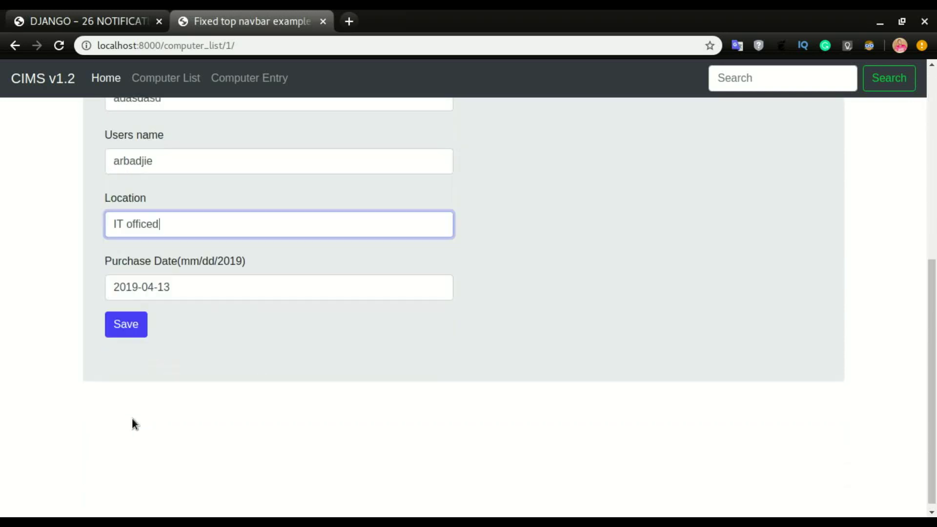
pyautogui.click(132, 321)
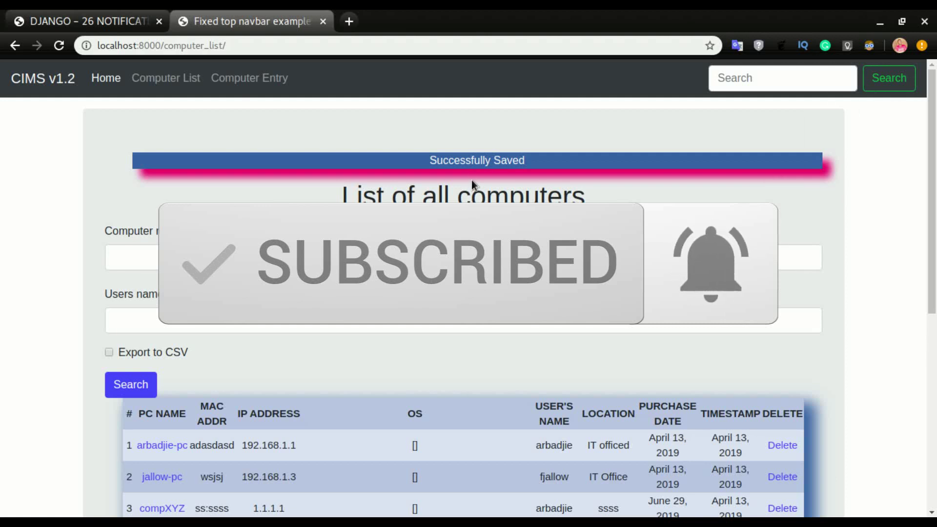
# - Copy 'from django.contrib import messages' from the tutorial and paste it at line 6 of views.py
pyautogui.hotkey('ctrl', 'shift', 'Tab')
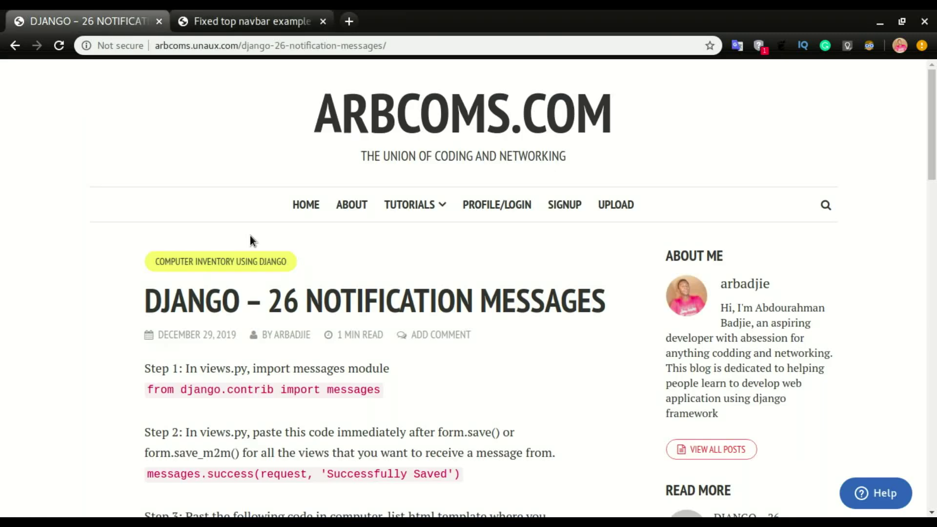
pyautogui.scroll(-2, 250, 235)
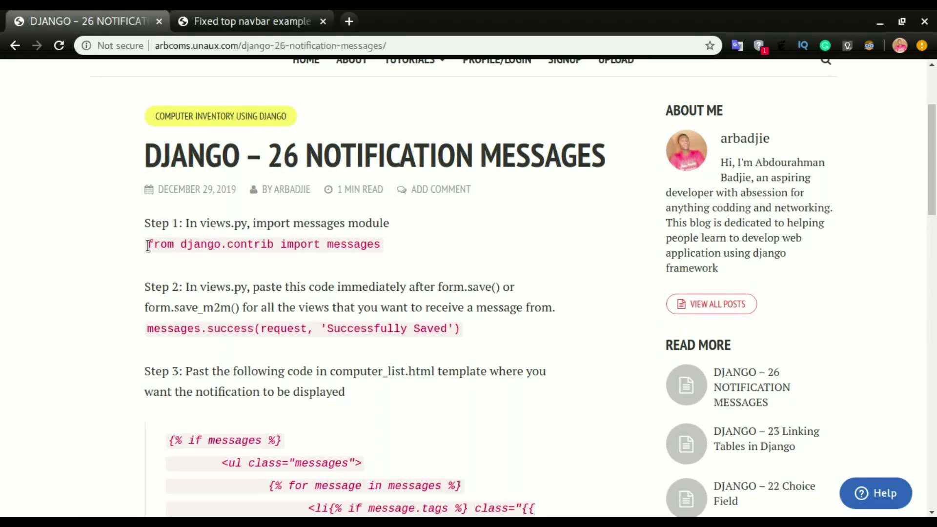
pyautogui.moveTo(147, 245); pyautogui.dragTo(355, 255)
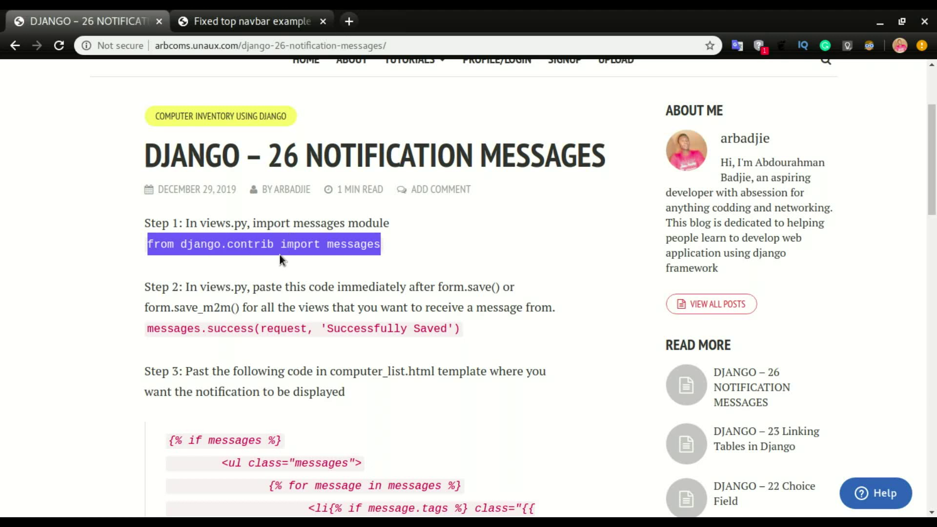
pyautogui.press('super')
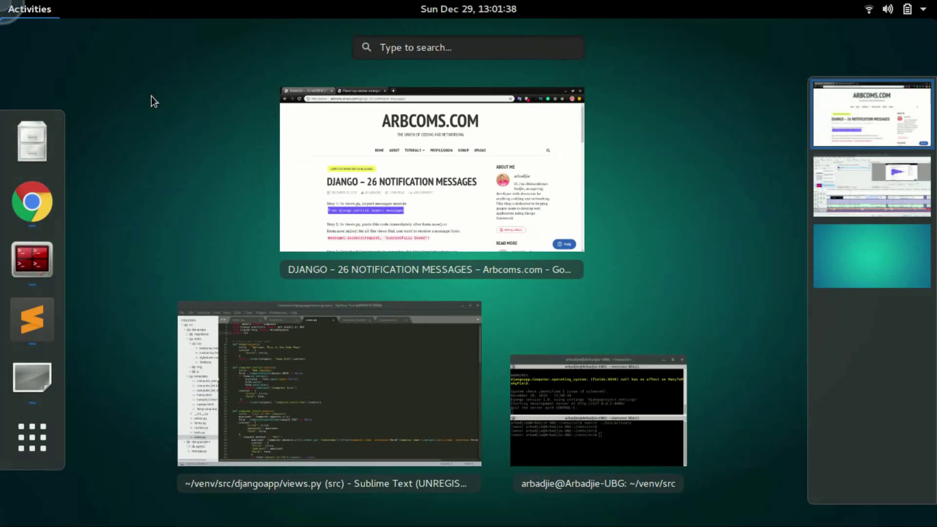
pyautogui.click(359, 350)
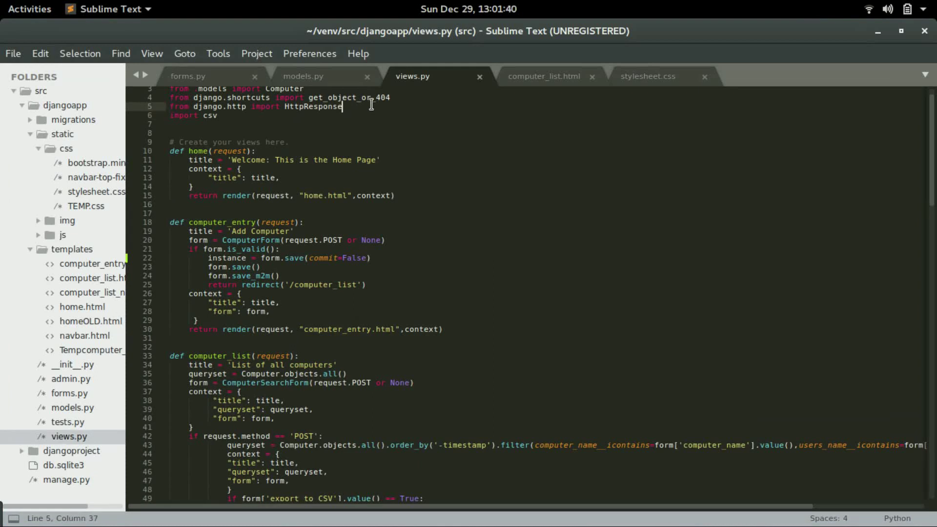
pyautogui.press('Return')
pyautogui.press('Up')
pyautogui.write('from django.contrib import messages')
pyautogui.press('BackSpace')
pyautogui.press('BackSpace')
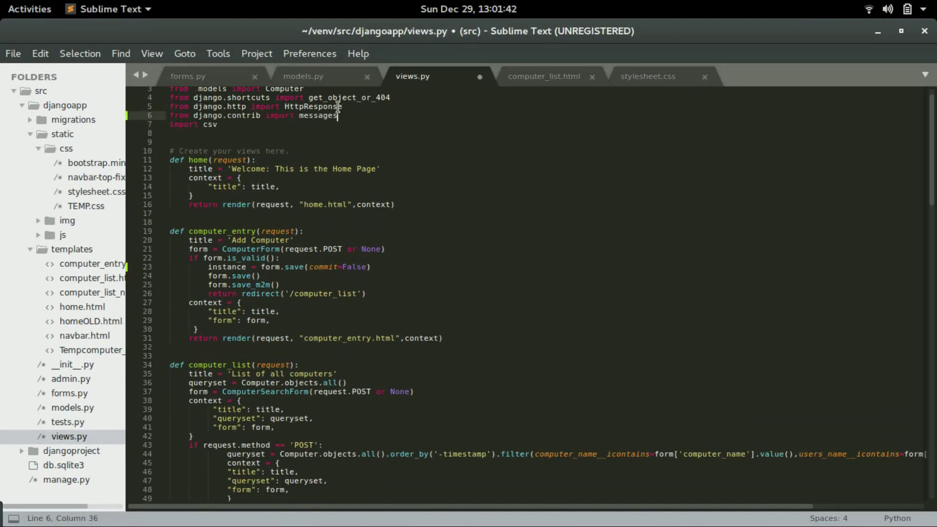
# - Copy the Step 2 messages.success line from the tutorial article
pyautogui.press('super')
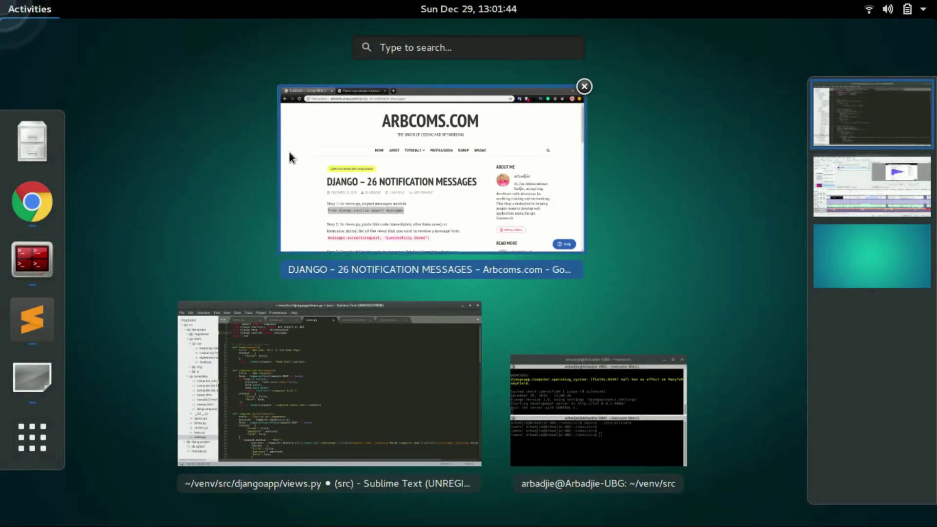
pyautogui.click(290, 155)
pyautogui.scroll(-3, 323, 350)
pyautogui.scroll(-1, 327, 353)
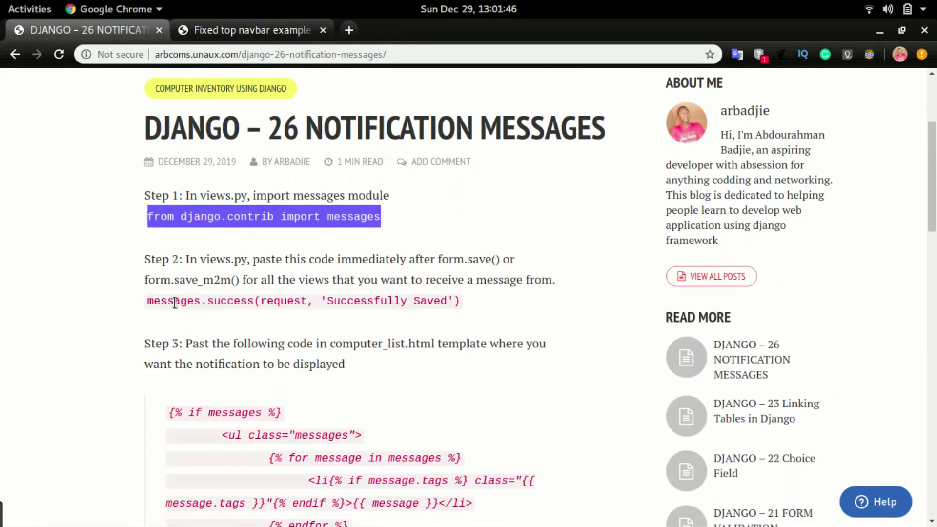
pyautogui.tripleClick(174, 303)
pyautogui.hotkey('ctrl', 'c')
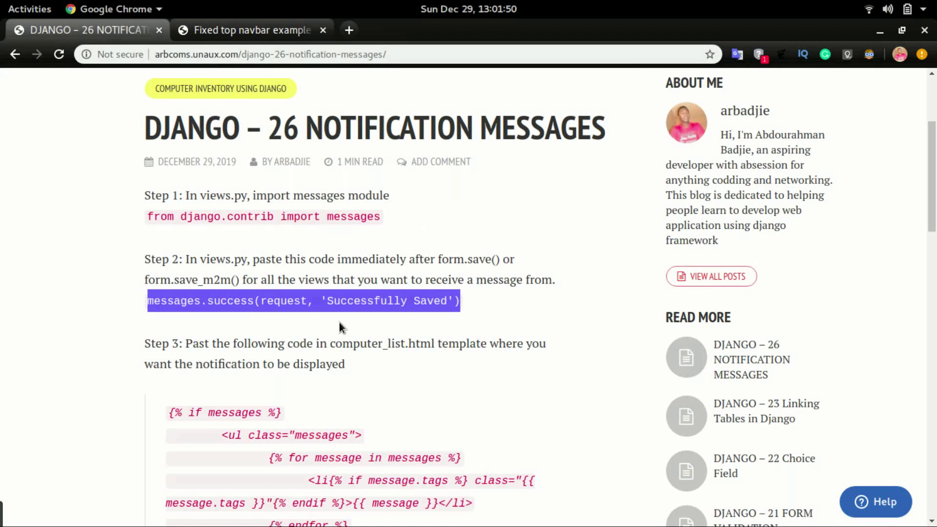
pyautogui.press('super')
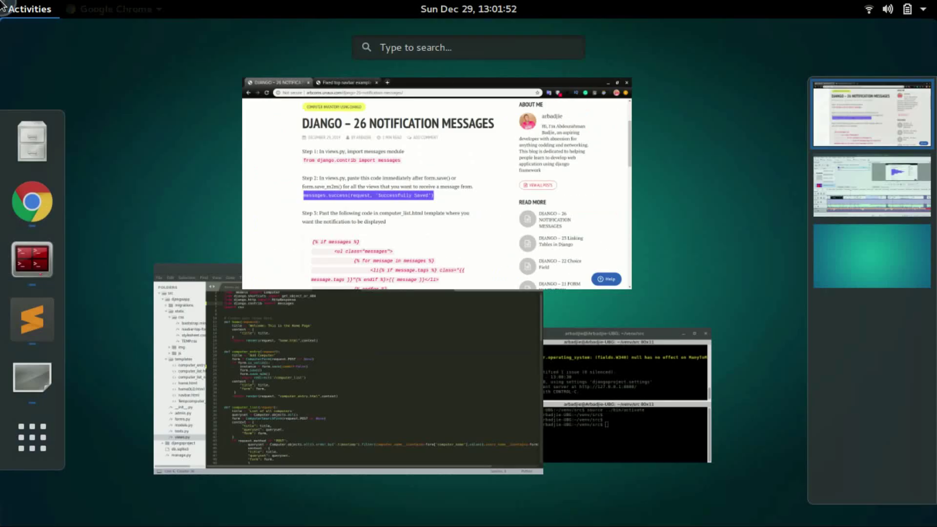
# - Paste the messages.success line on a new line after form.save_m2m() in computer_entry
pyautogui.click(365, 351)
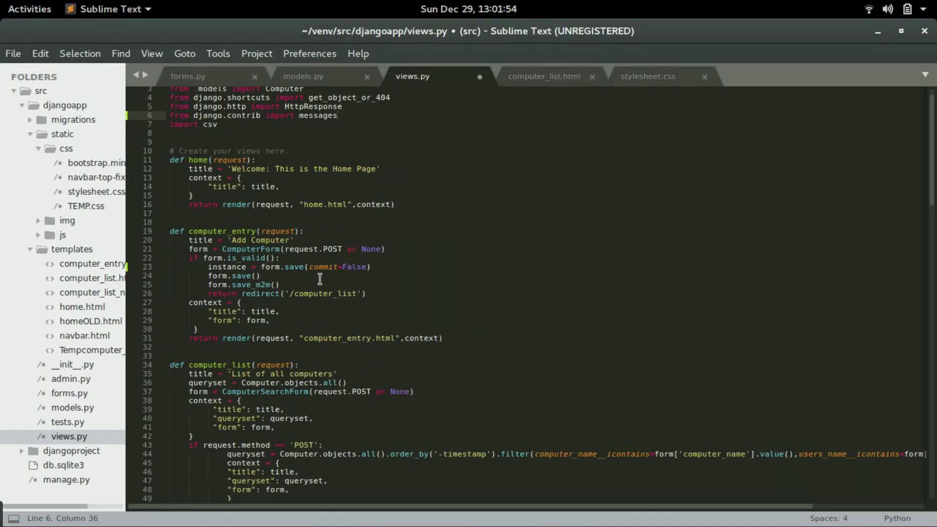
pyautogui.click(291, 283)
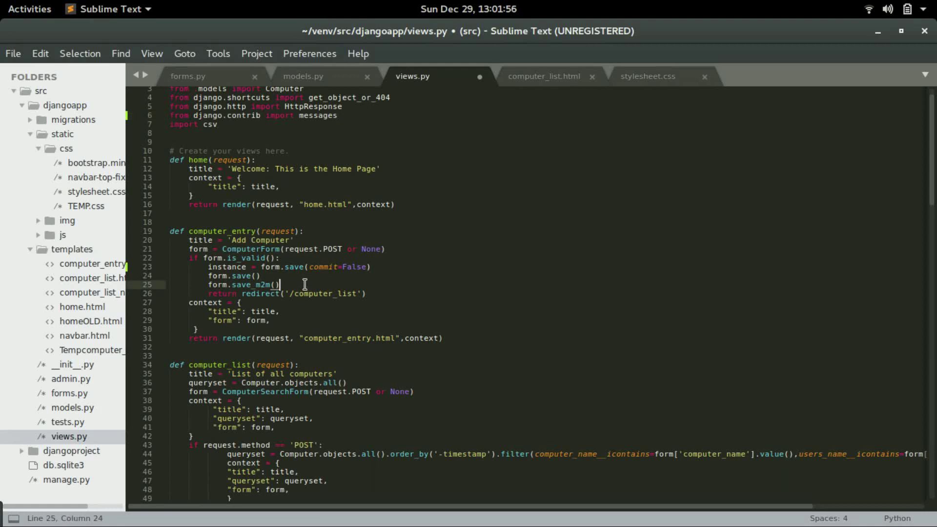
pyautogui.press('Return')
pyautogui.hotkey('ctrl', 'v')
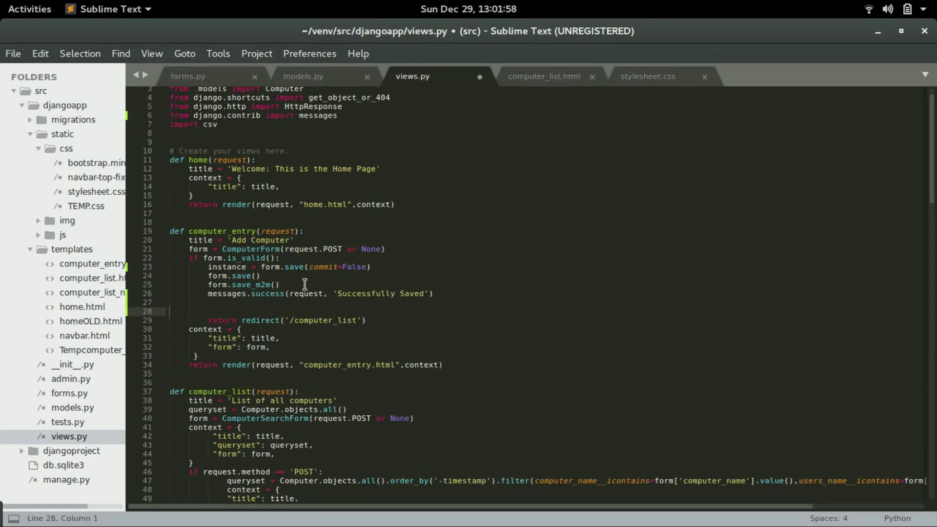
pyautogui.press('BackSpace')
pyautogui.press('BackSpace')
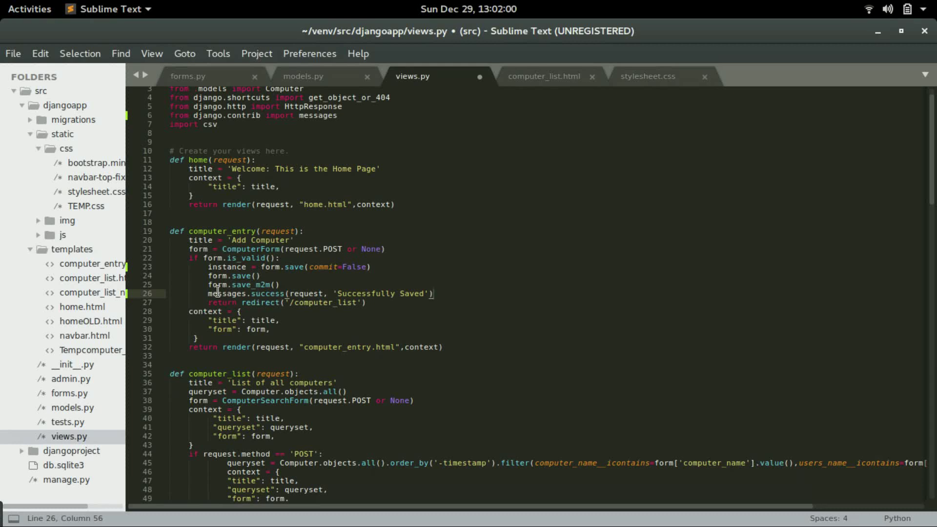
# - Copy the new messages.success(request, 'Successfully Saved') line and review its message text
pyautogui.keyDown('shift'); pyautogui.click(208, 293); pyautogui.keyUp('shift')
pyautogui.hotkey('ctrl', 'c')
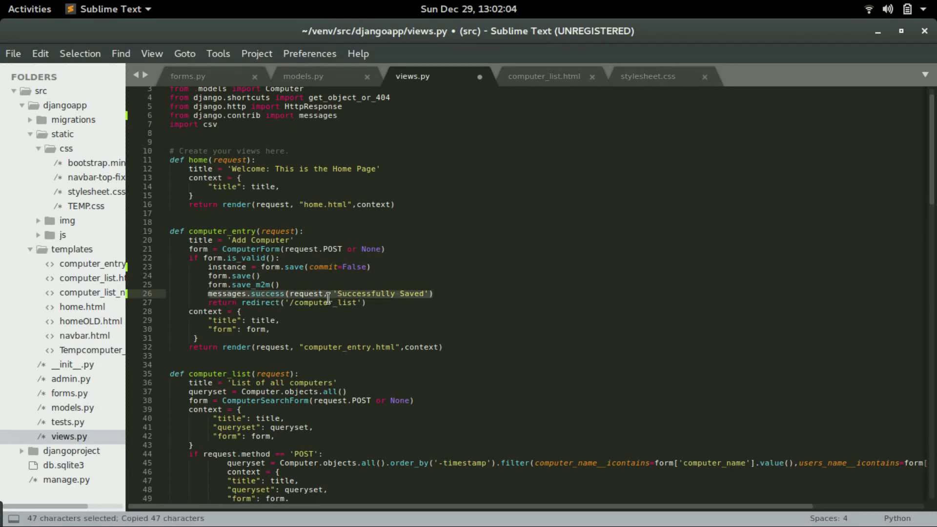
pyautogui.moveTo(338, 293); pyautogui.dragTo(427, 295)
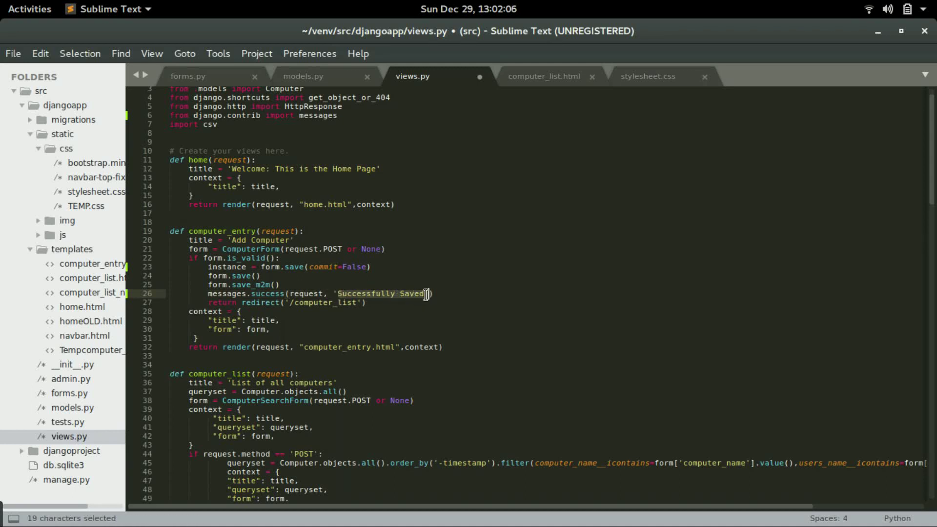
pyautogui.doubleClick(276, 293)
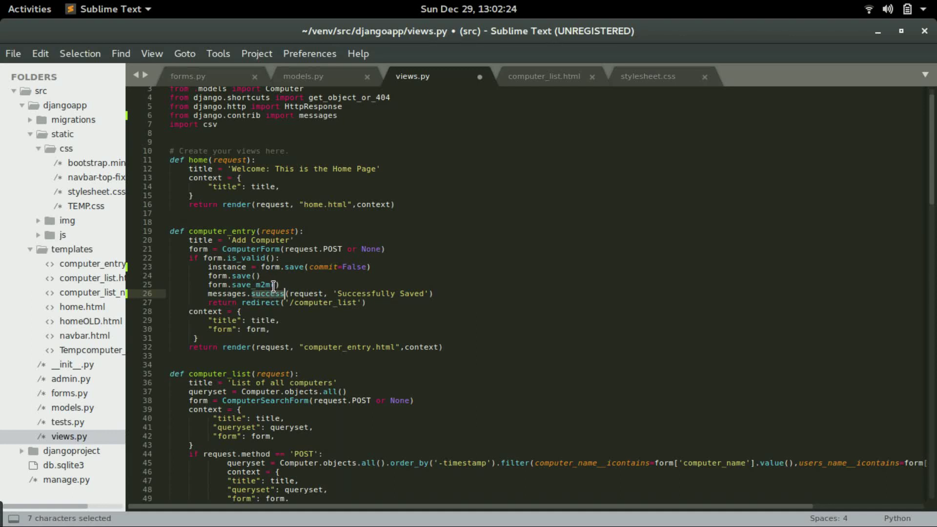
pyautogui.moveTo(338, 293); pyautogui.dragTo(425, 294)
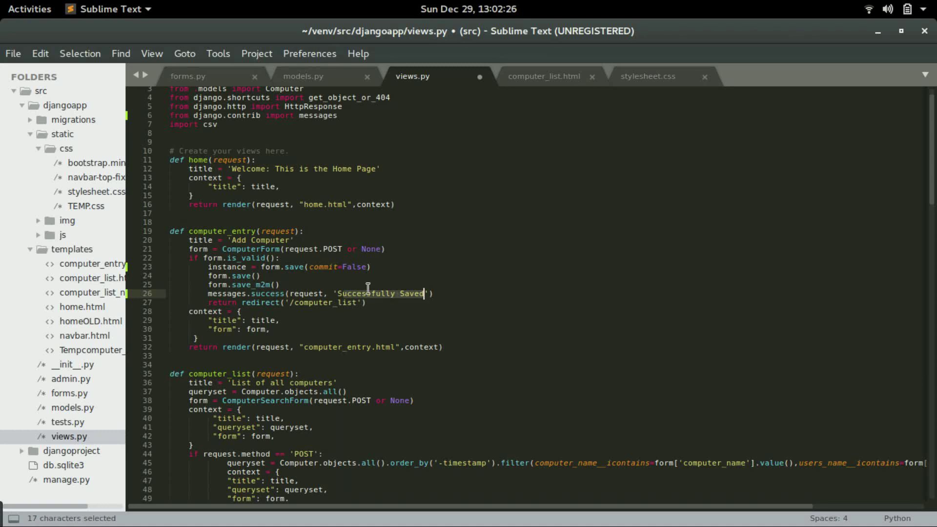
pyautogui.scroll(-4, 386, 315)
pyautogui.scroll(-1, 387, 315)
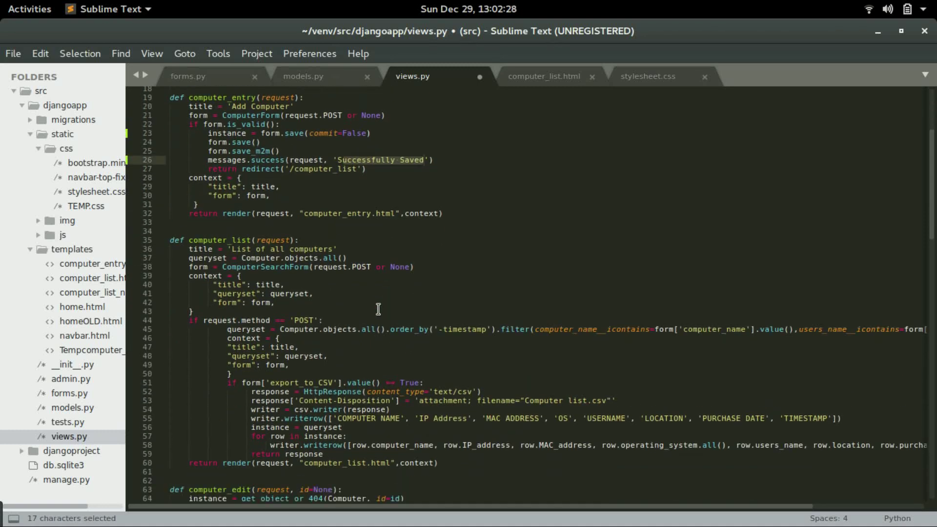
pyautogui.scroll(-2, 346, 314)
pyautogui.scroll(-3, 346, 314)
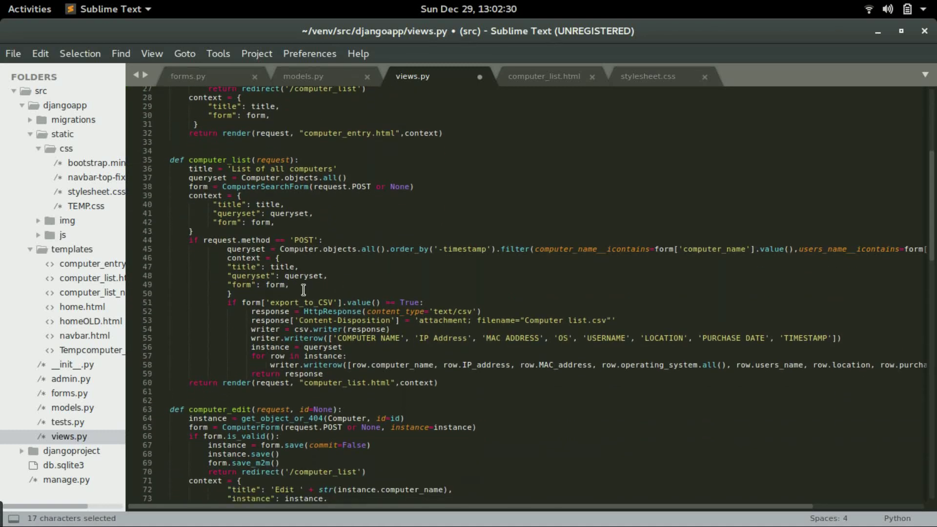
pyautogui.scroll(-3, 334, 334)
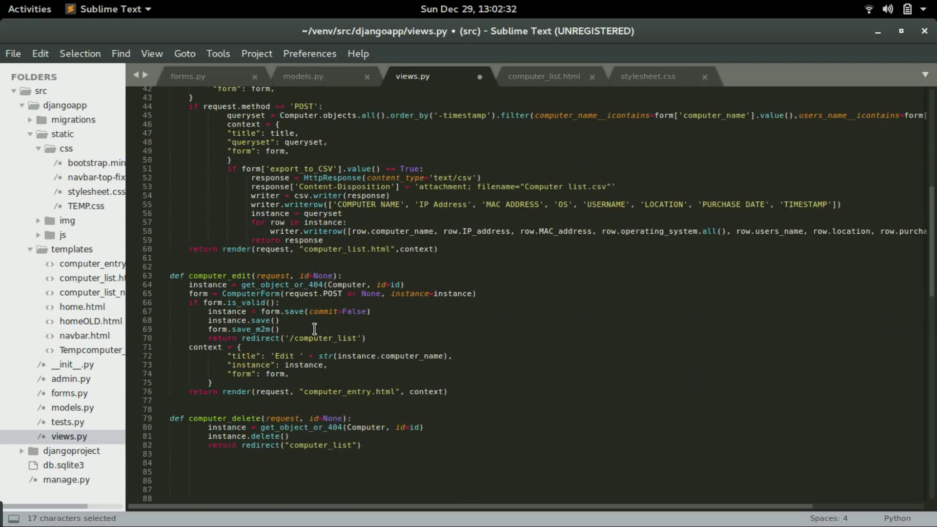
# - Paste messages.success(request, 'Successfully Saved') below form.save_m2m() in computer_edit and review it
pyautogui.click(315, 329)
pyautogui.press('Return')
pyautogui.hotkey('ctrl', 'v')
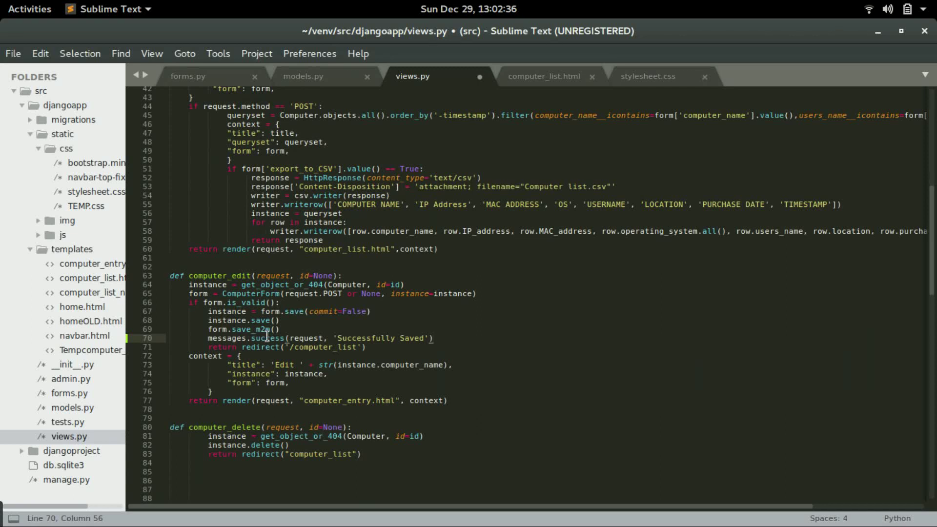
pyautogui.moveTo(208, 338); pyautogui.dragTo(439, 338)
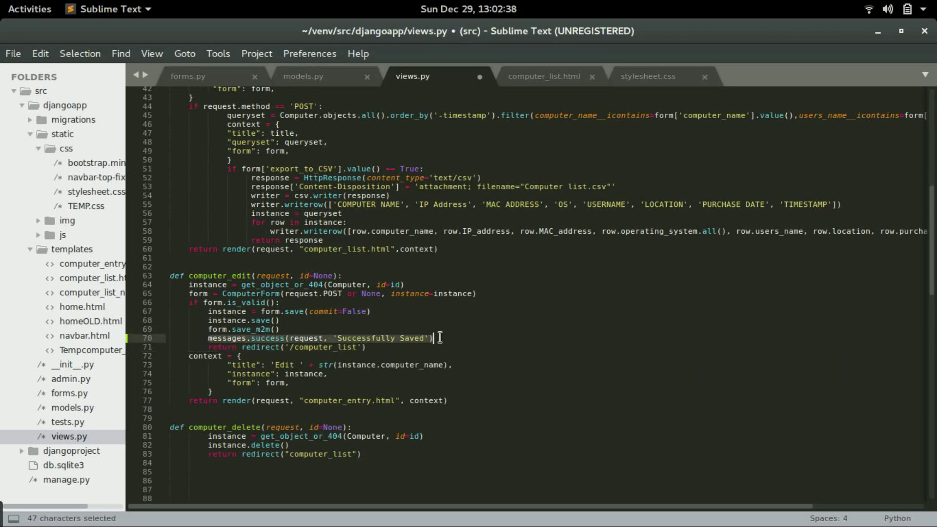
pyautogui.click(440, 337)
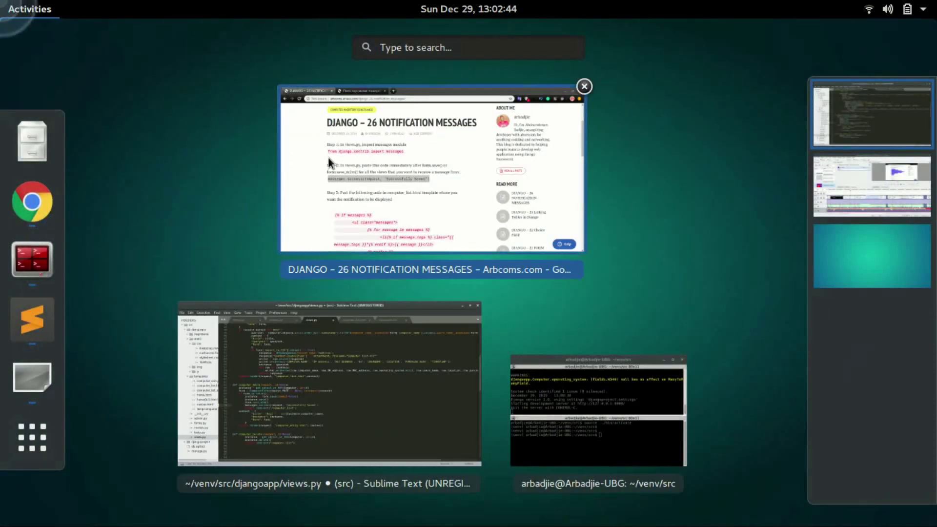
# - Copy the Step 3 {% if messages %}…{% endif %} template block from the tutorial
pyautogui.click(329, 157)
pyautogui.scroll(-3, 293, 198)
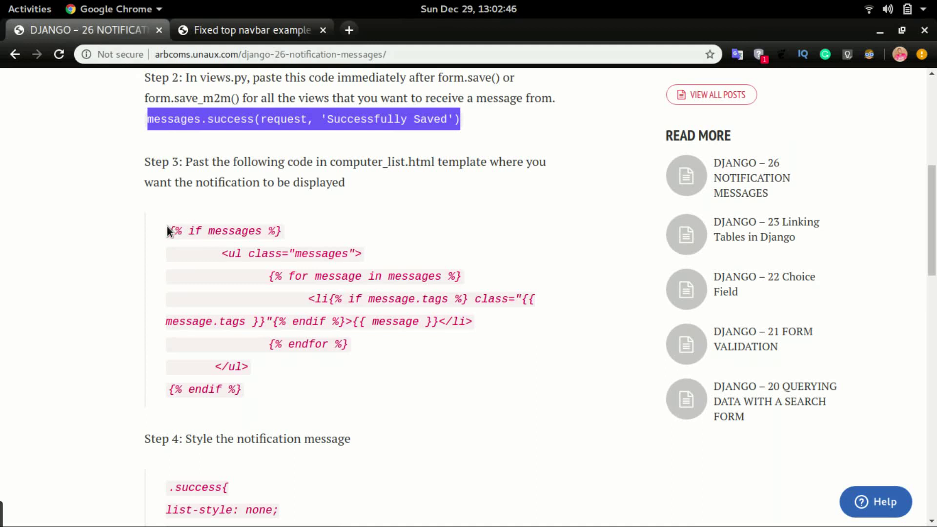
pyautogui.moveTo(167, 231); pyautogui.dragTo(243, 392)
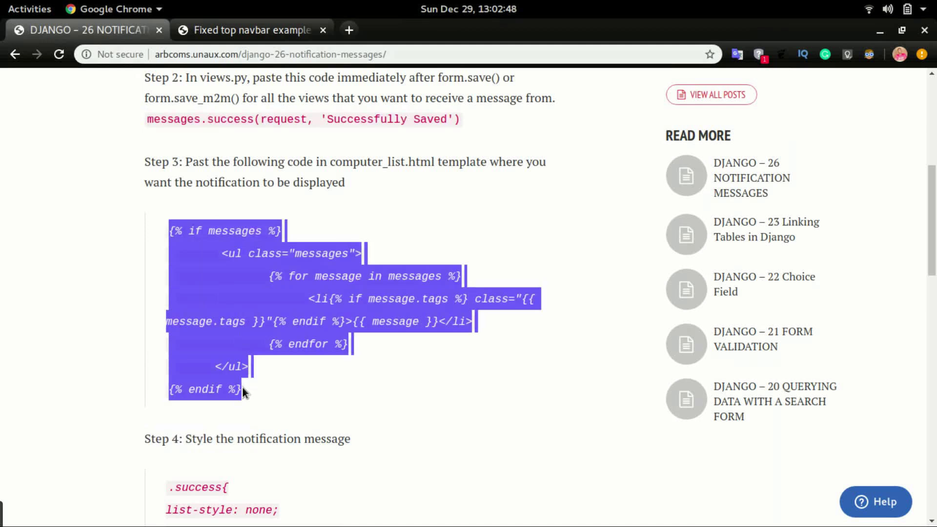
pyautogui.rightClick(253, 320)
pyautogui.click(265, 329)
pyautogui.press('super')
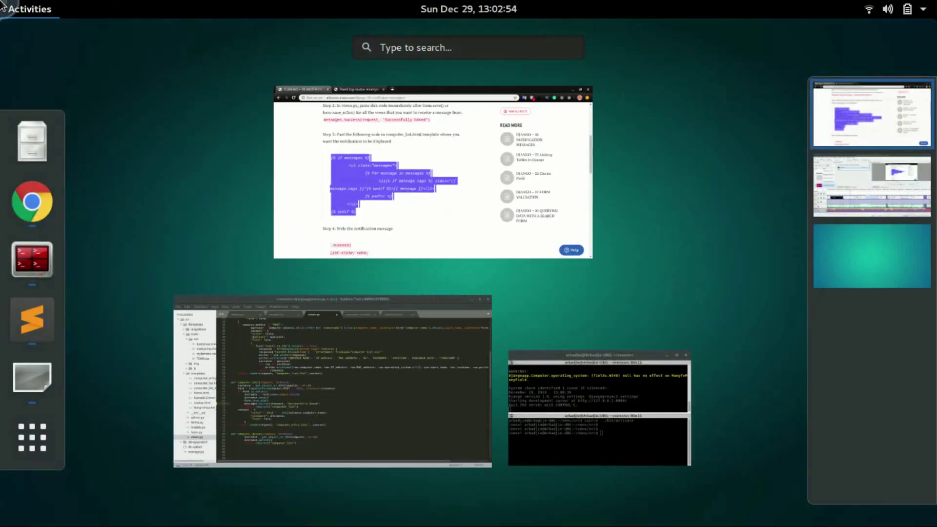
# - Paste the messages block into the jumbotron of computer_list.html and indent its {% endif %}
pyautogui.click(288, 311)
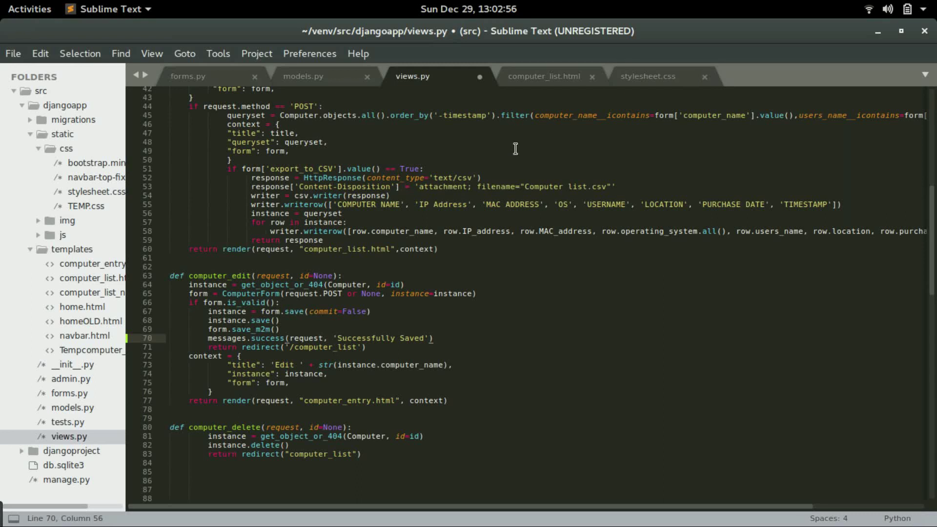
pyautogui.click(544, 76)
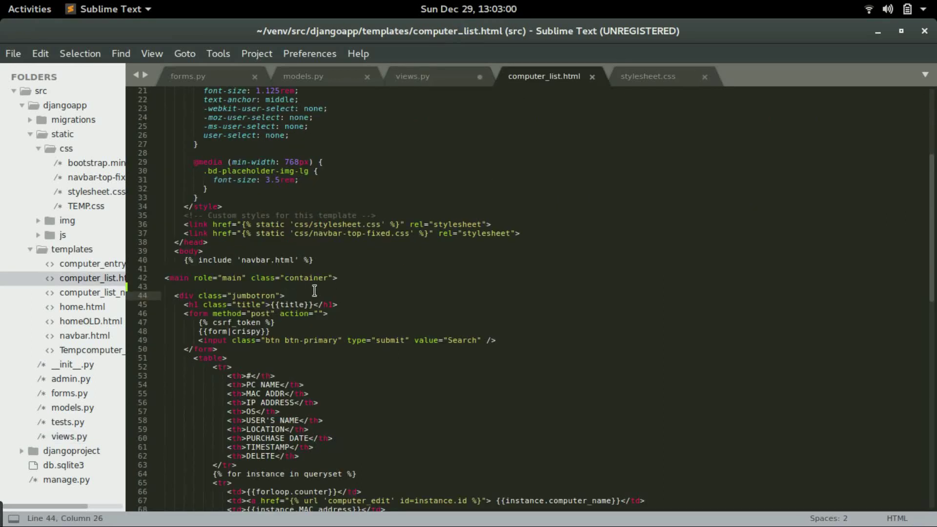
pyautogui.press('Return')
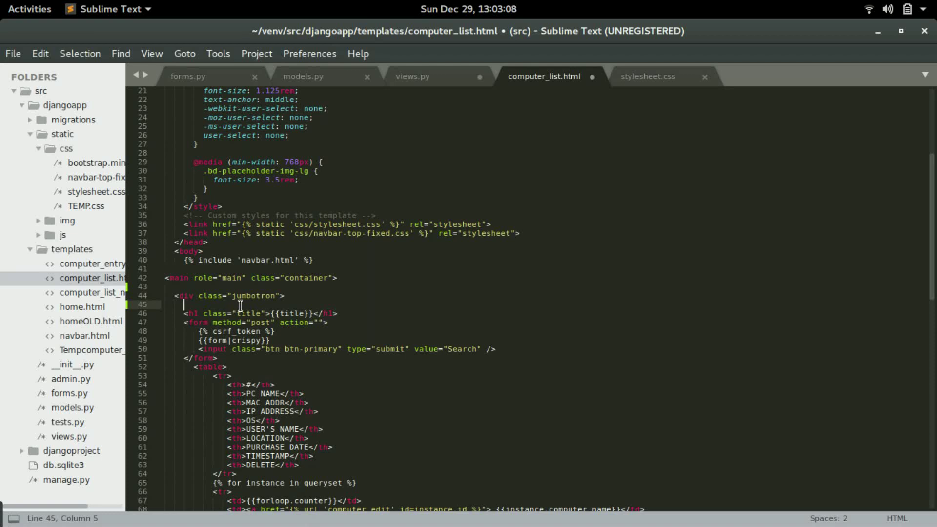
pyautogui.hotkey('ctrl', 'v')
pyautogui.click(166, 358)
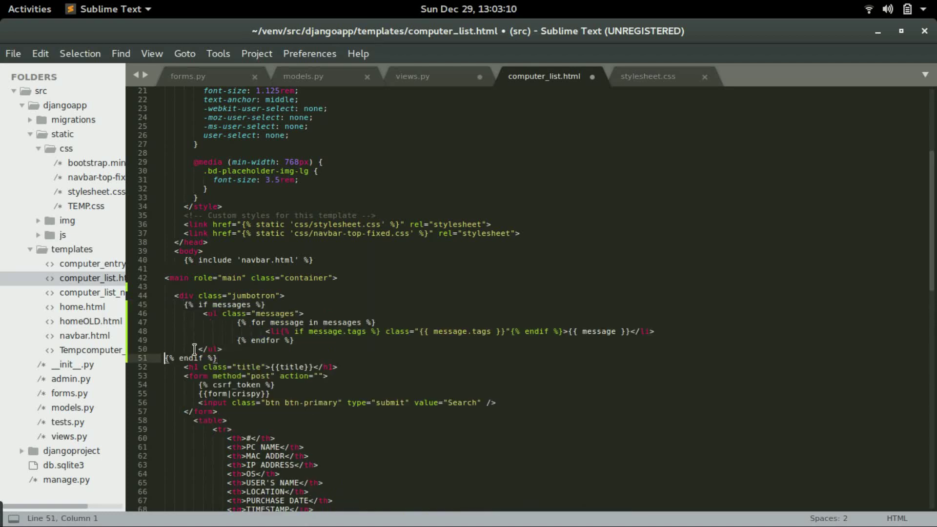
pyautogui.press('Tab')
pyautogui.press('Tab')
pyautogui.moveTo(237, 359)
pyautogui.mouseDown()
pyautogui.moveTo(188, 339)
pyautogui.moveTo(249, 305)
pyautogui.mouseUp()
pyautogui.click(214, 323)
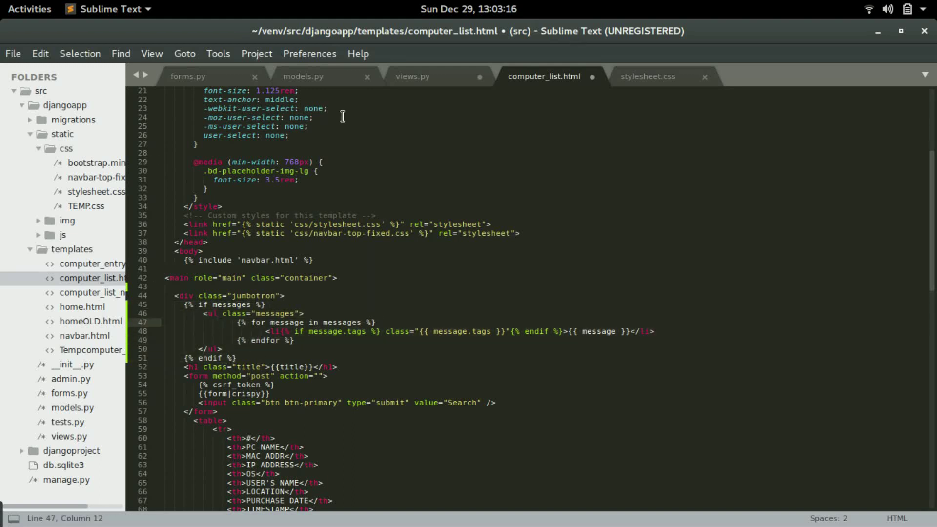
# - Check the messages.success line on line 70 of views.py
pyautogui.click(412, 76)
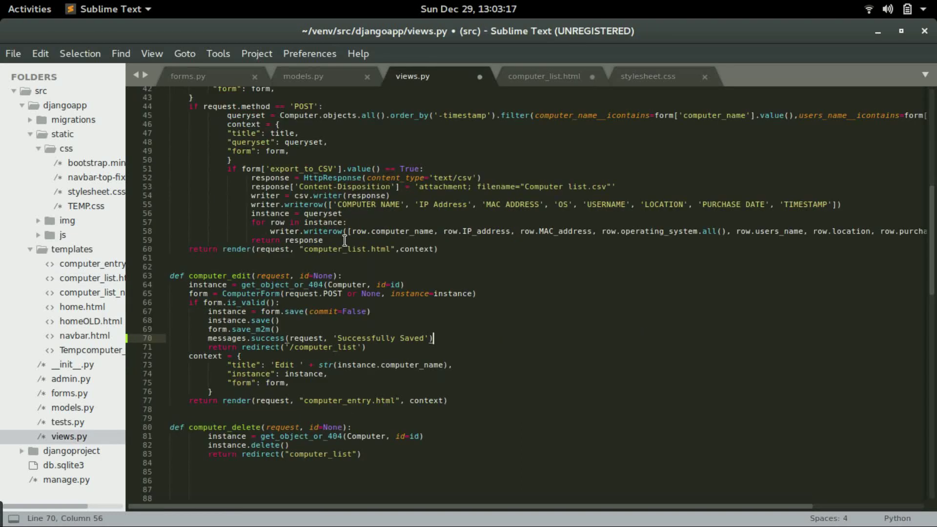
pyautogui.doubleClick(271, 339)
pyautogui.moveTo(212, 338); pyautogui.dragTo(340, 339)
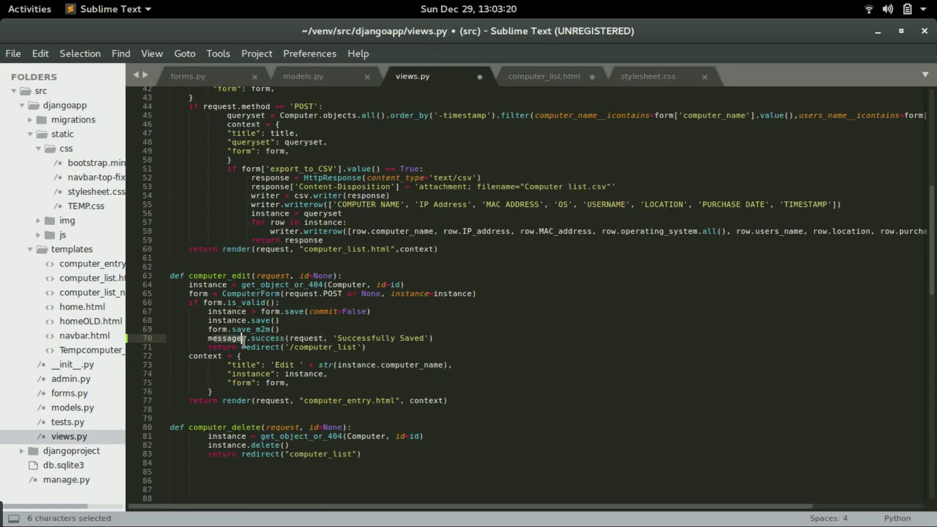
pyautogui.click(341, 338)
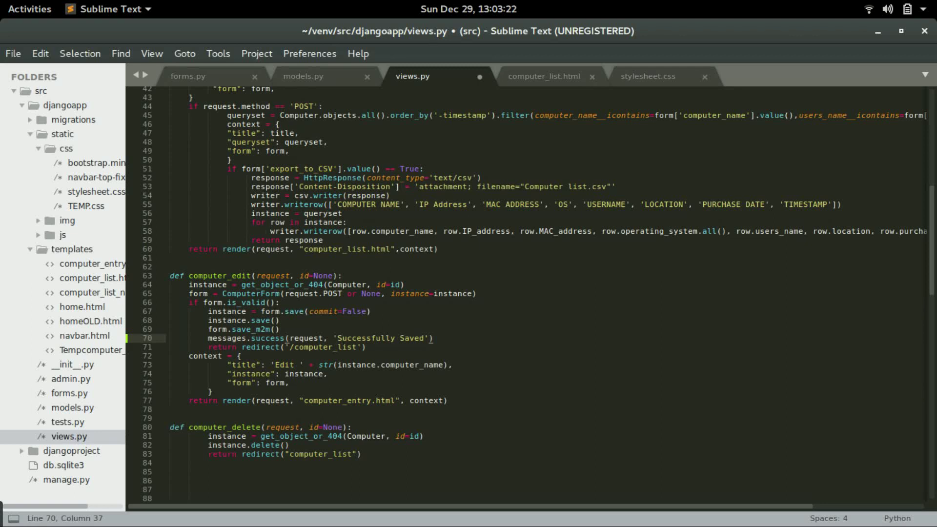
# - Review the message for-loop and <li> lines in computer_list.html, then save the template
pyautogui.hotkey('ctrl', 'pagedown')
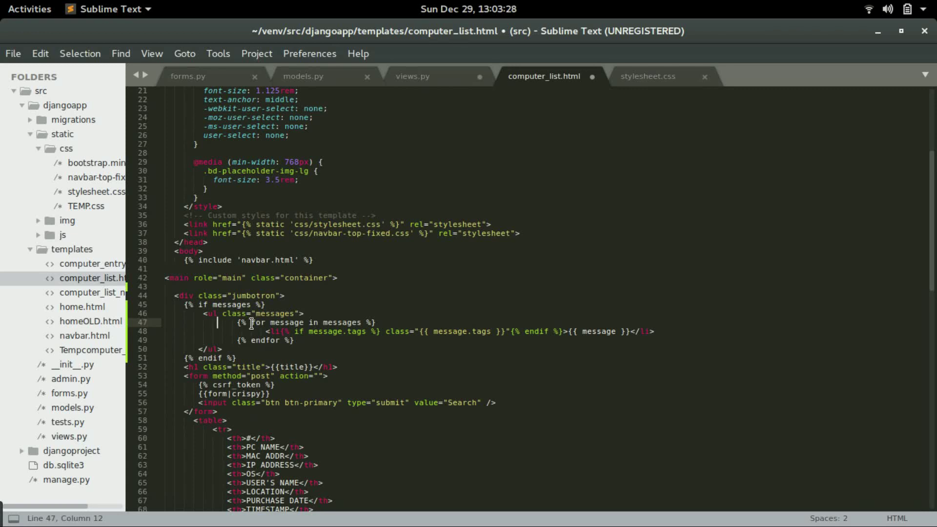
pyautogui.moveTo(250, 323); pyautogui.dragTo(366, 322)
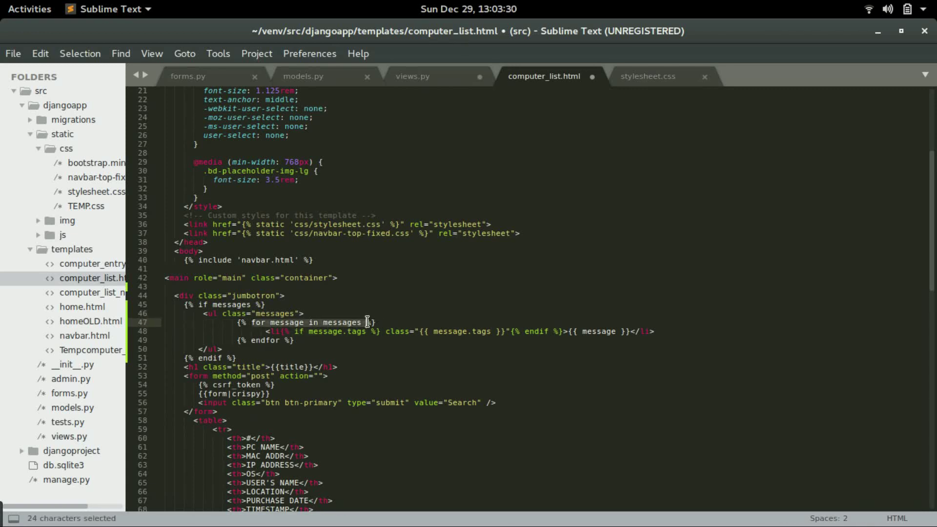
pyautogui.click(368, 322)
pyautogui.moveTo(271, 322); pyautogui.dragTo(273, 314)
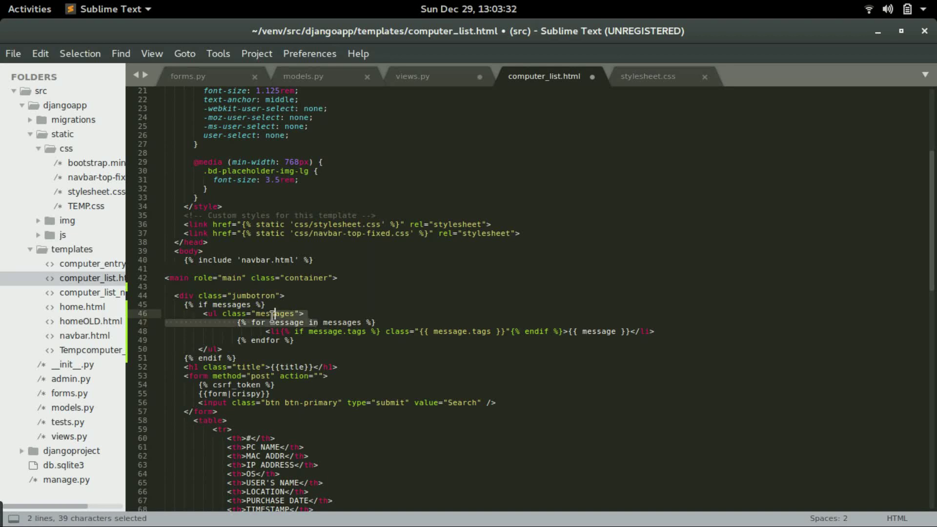
pyautogui.click(278, 323)
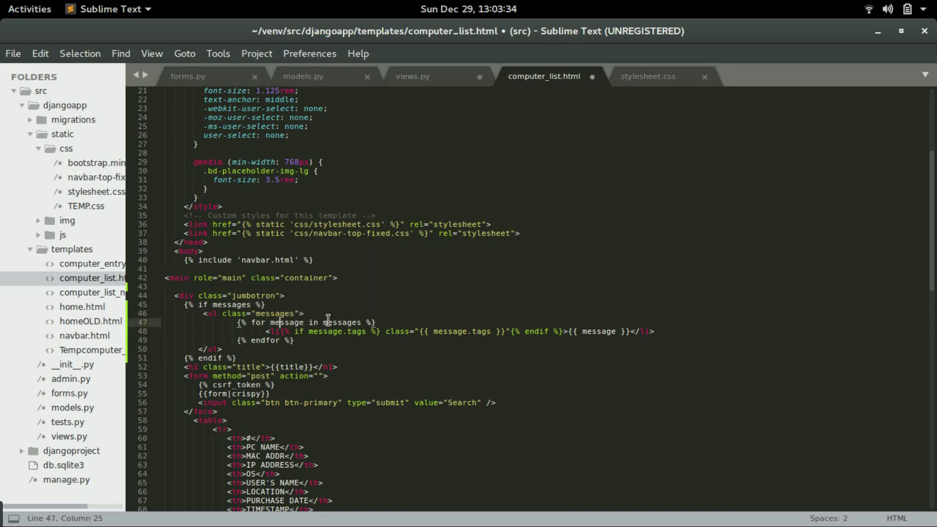
pyautogui.doubleClick(597, 332)
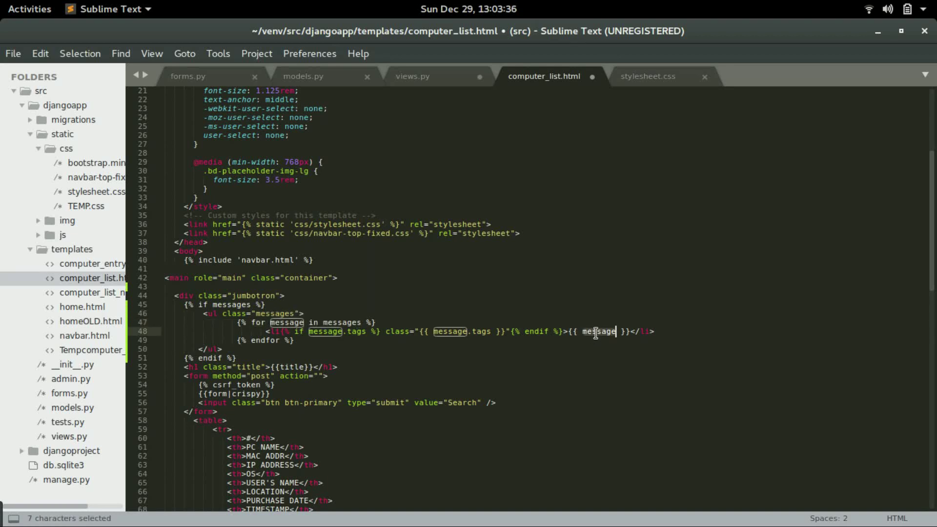
pyautogui.click(600, 332)
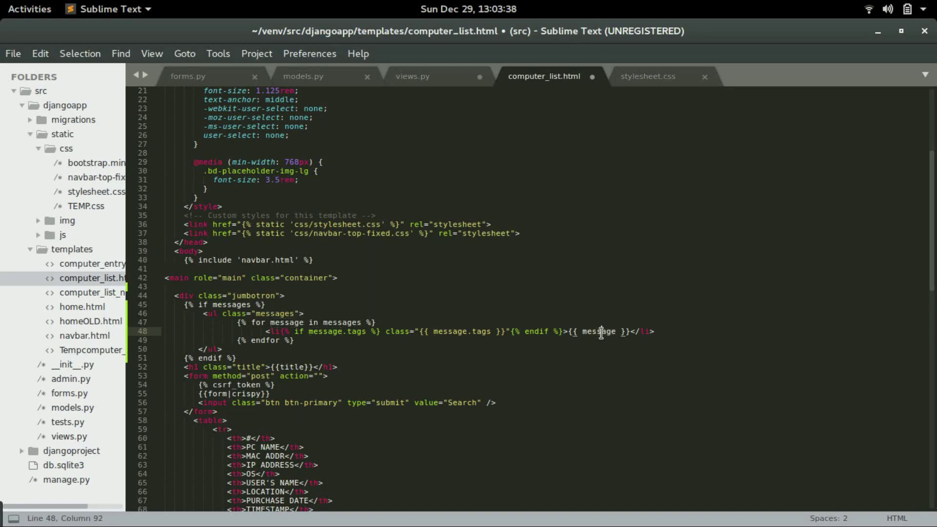
pyautogui.moveTo(270, 332); pyautogui.dragTo(275, 331)
pyautogui.click(596, 332)
pyautogui.hotkey('ctrl', 's')
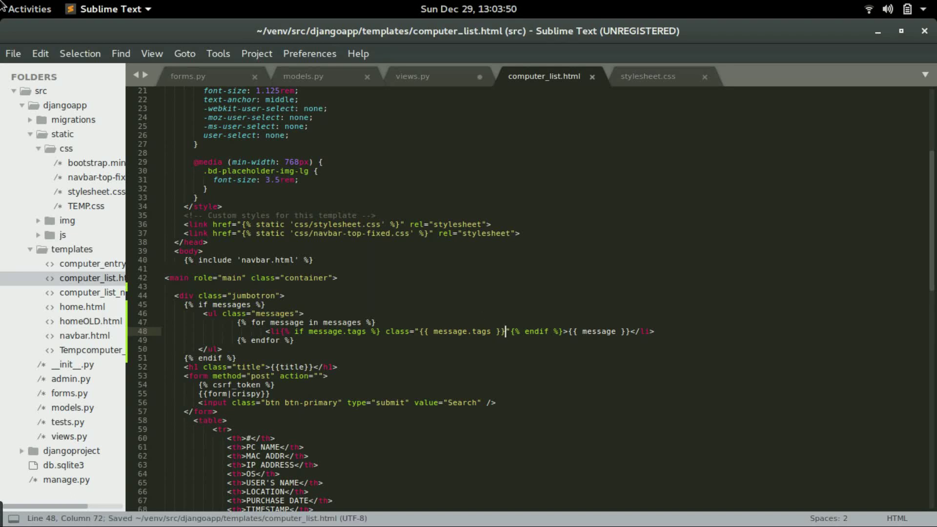
pyautogui.press('super')
# - Re-save the arbadjie-pc record to see the 'Successfully Saved' message on the list
pyautogui.click(366, 173)
pyautogui.scroll(-1, 219, 420)
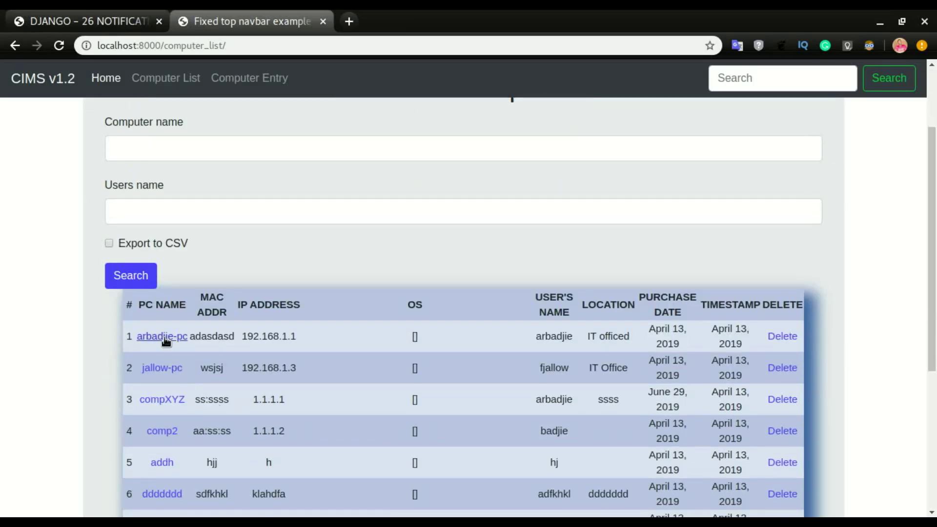
pyautogui.click(163, 338)
pyautogui.scroll(-3, 153, 344)
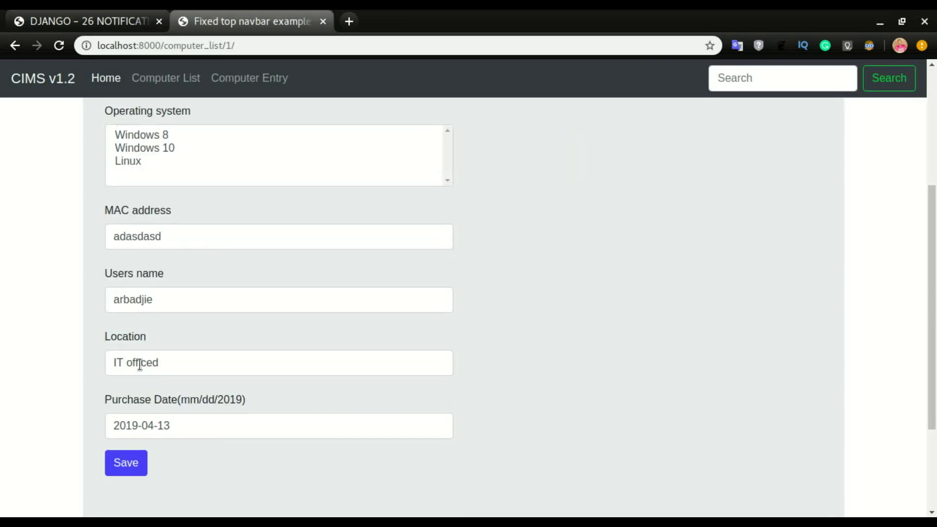
pyautogui.scroll(-1, 139, 374)
pyautogui.click(137, 393)
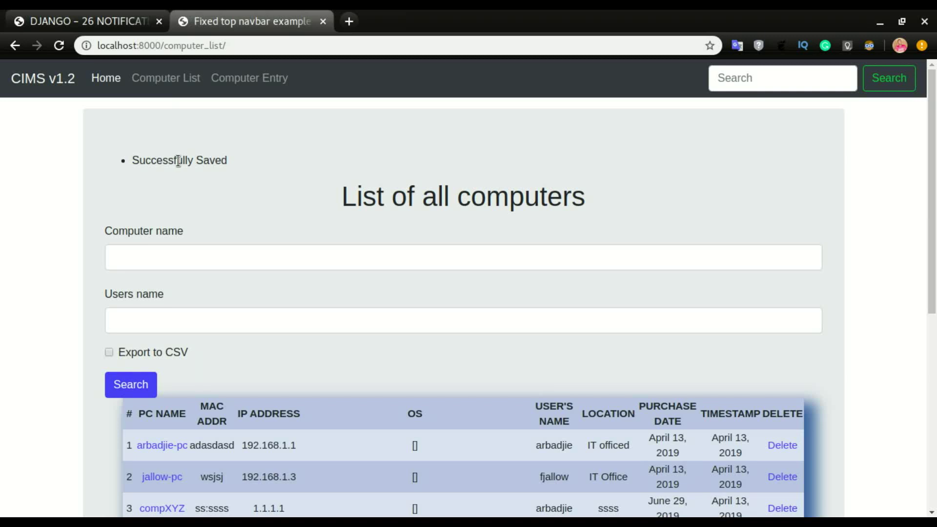
# - Copy the Step 4 .success CSS block from the tutorial article
pyautogui.click(88, 21)
pyautogui.scroll(-3, 306, 375)
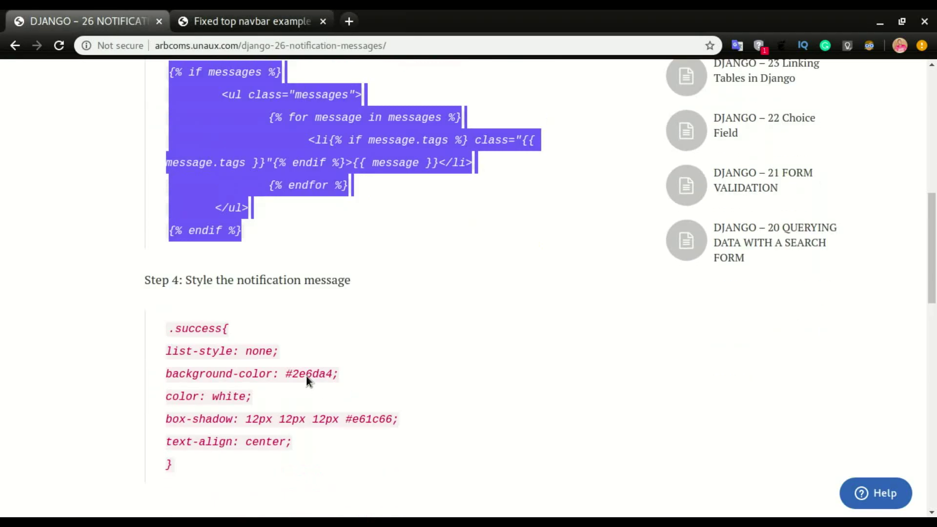
pyautogui.scroll(-3, 306, 376)
pyautogui.click(207, 252)
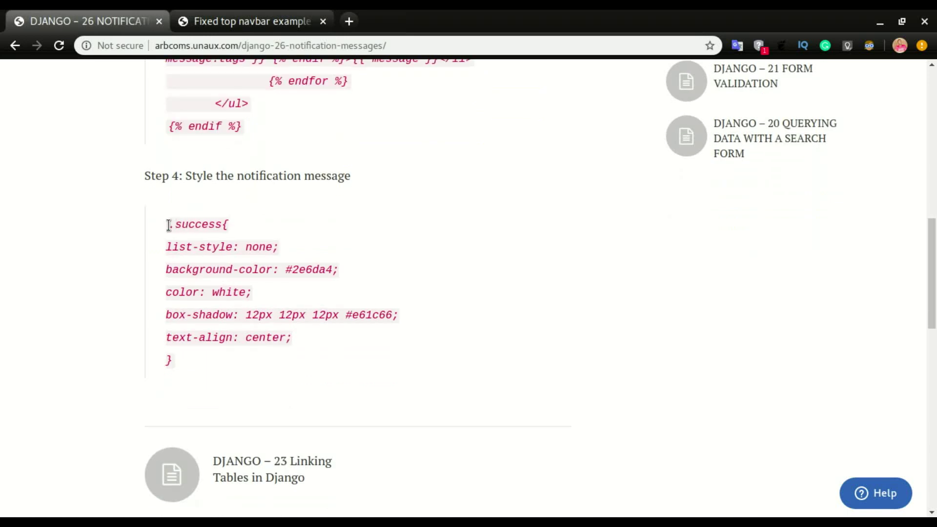
pyautogui.moveTo(168, 225); pyautogui.dragTo(173, 366)
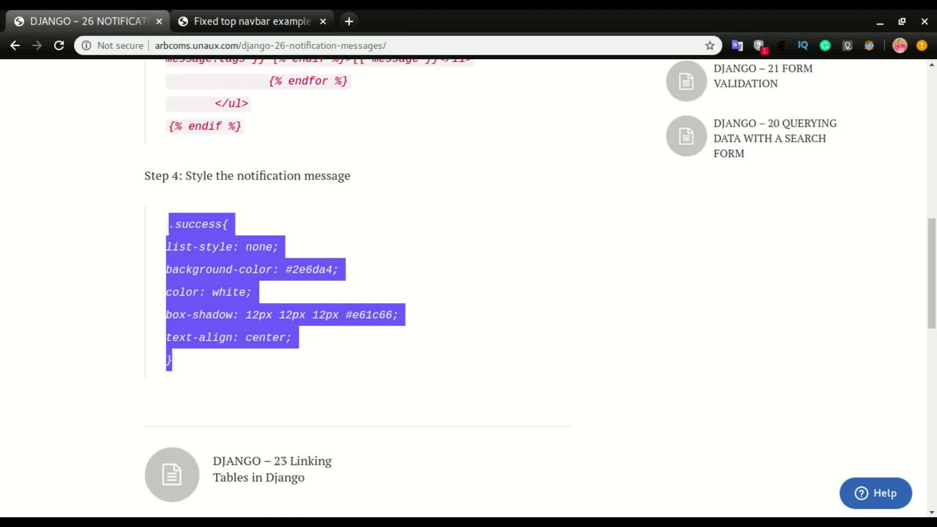
pyautogui.press('super')
pyautogui.click(337, 355)
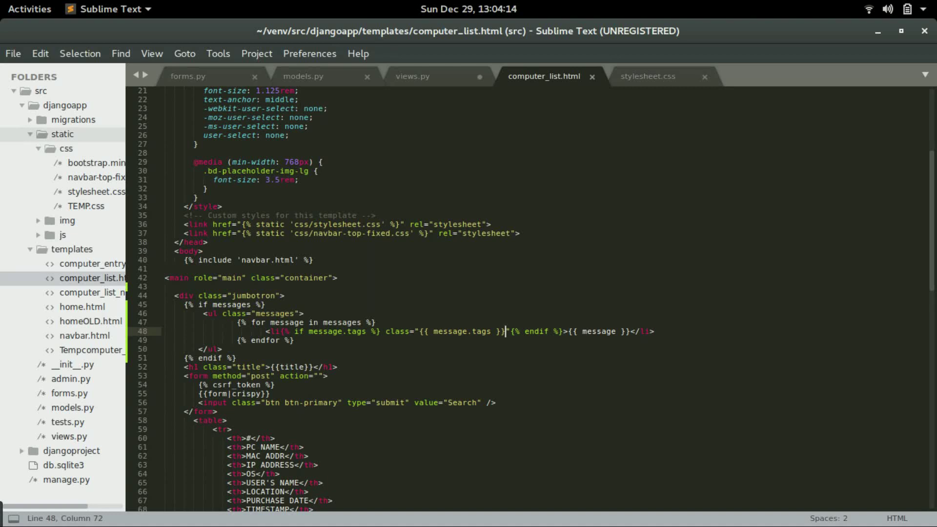
# - Paste the .success block after the row styles in stylesheet.css, indent its properties, and save
pyautogui.click(66, 148)
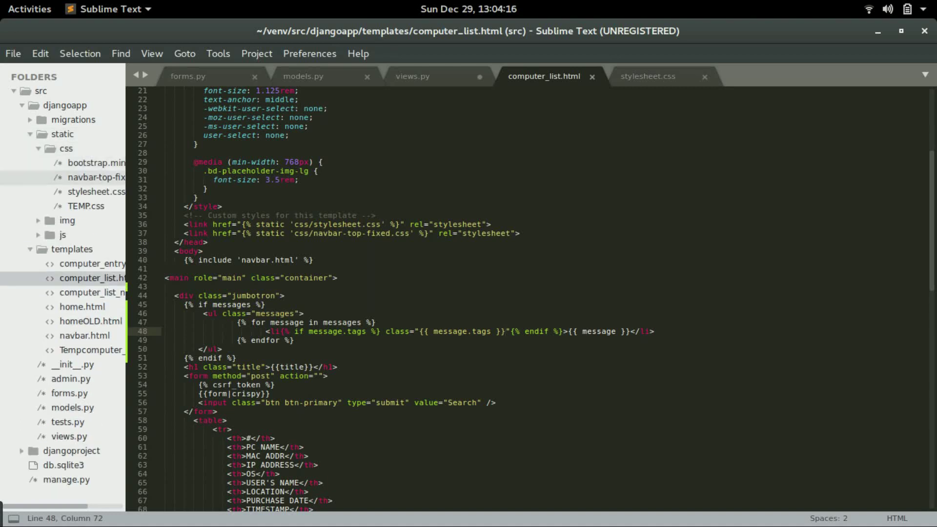
pyautogui.click(95, 191)
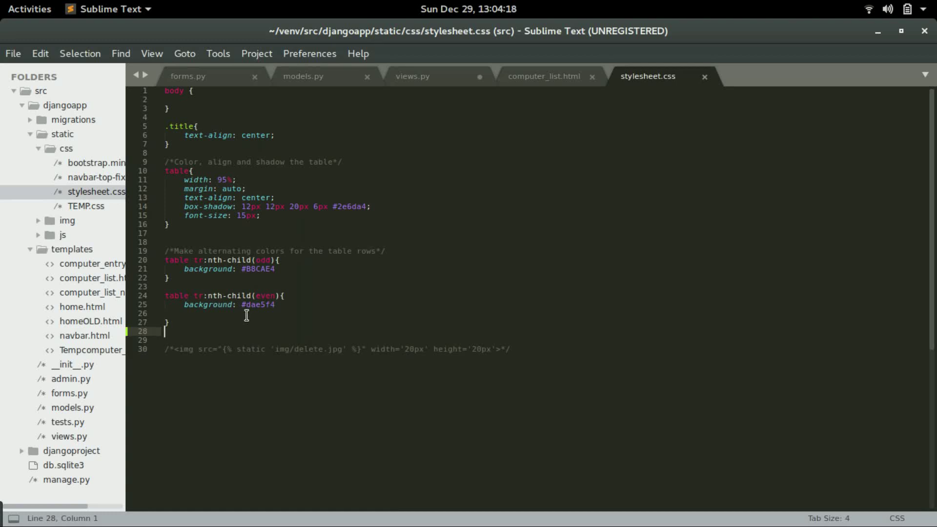
pyautogui.press('Return')
pyautogui.write('.success{ list-style: none; background-color: #2e6da4; color: white; box-shadow: 12px 12px 12px #e61c66; text-align: center; }')
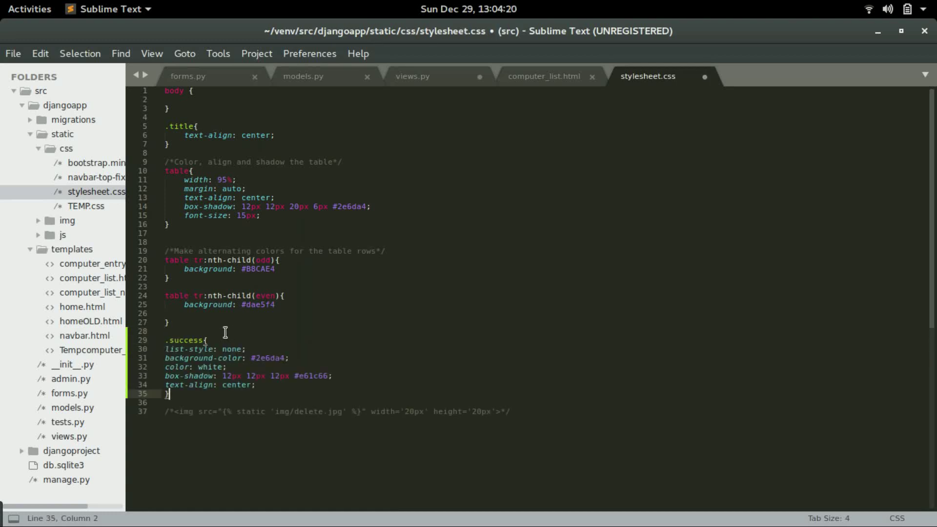
pyautogui.moveTo(166, 350); pyautogui.dragTo(188, 393)
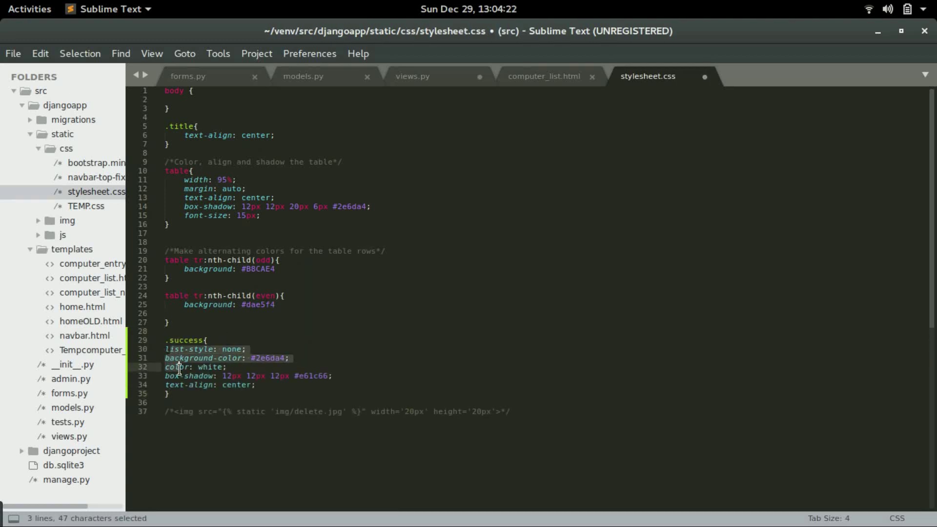
pyautogui.press('Tab')
pyautogui.click(208, 378)
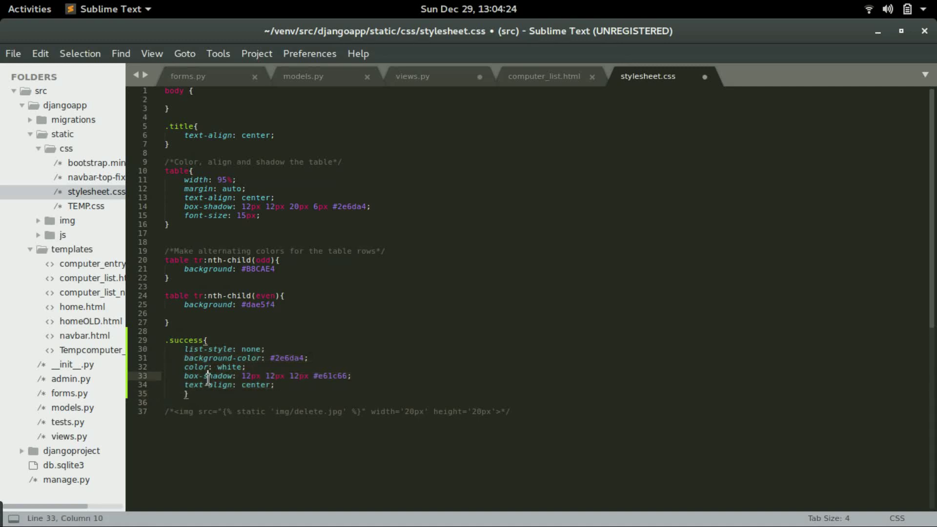
pyautogui.hotkey('ctrl', 's')
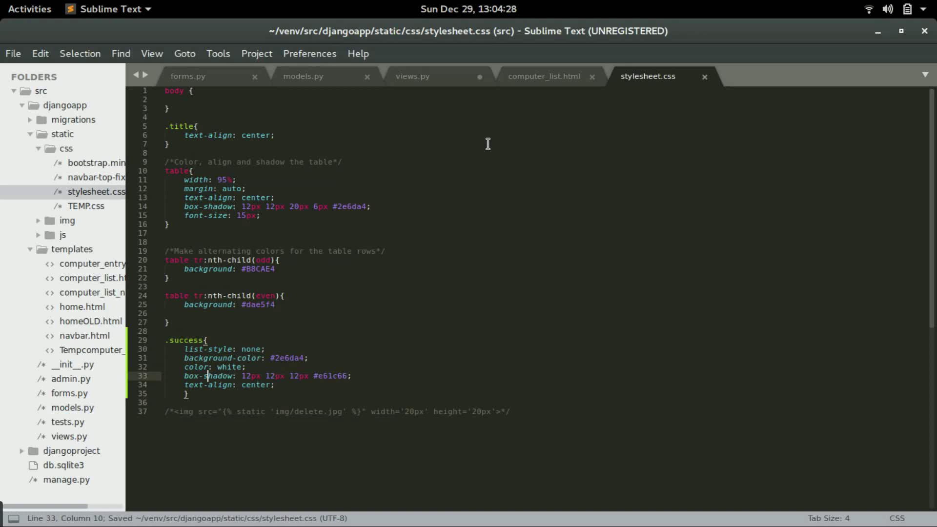
# - Review the messages.success call and the rule's background colour and white text colour values
pyautogui.click(412, 77)
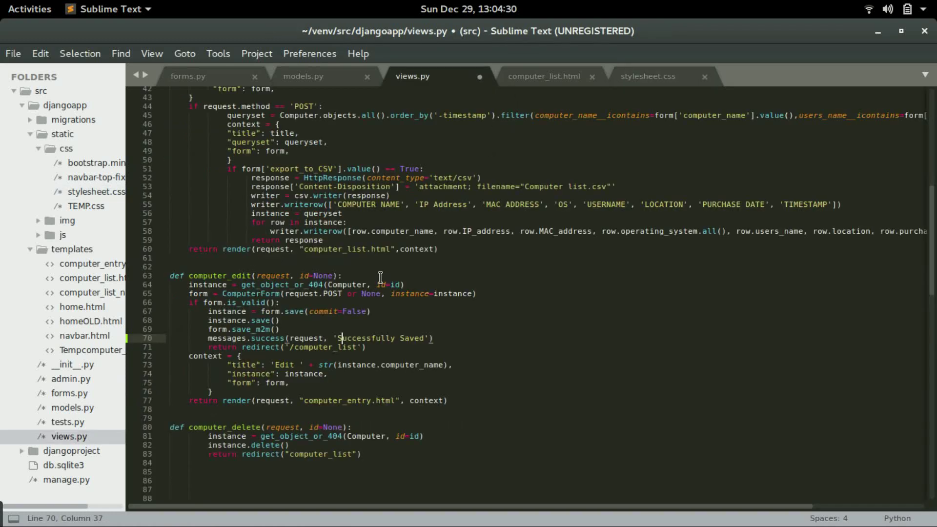
pyautogui.doubleClick(274, 339)
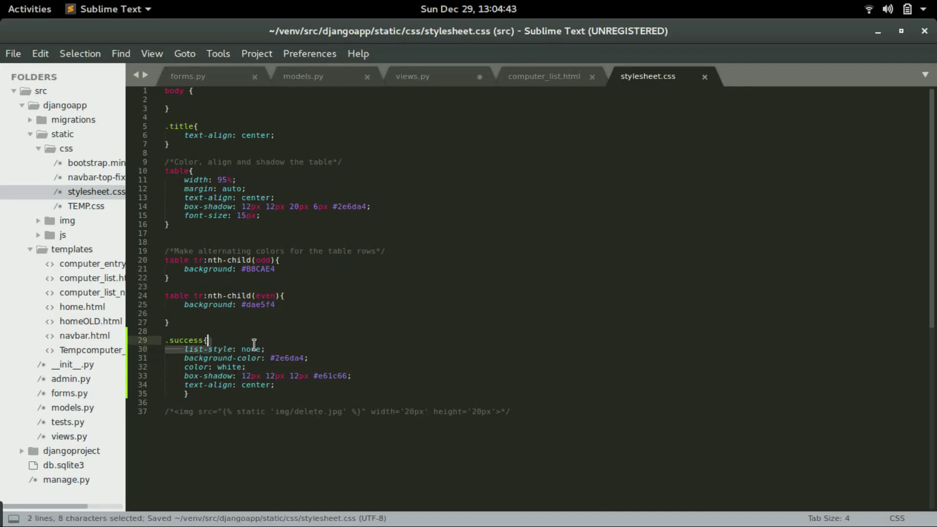
pyautogui.moveTo(266, 349); pyautogui.dragTo(296, 358)
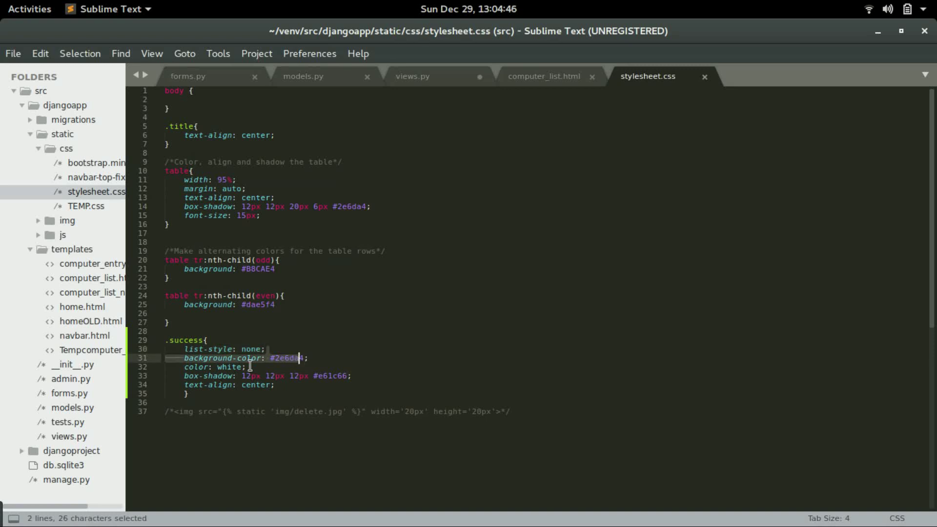
pyautogui.doubleClick(229, 367)
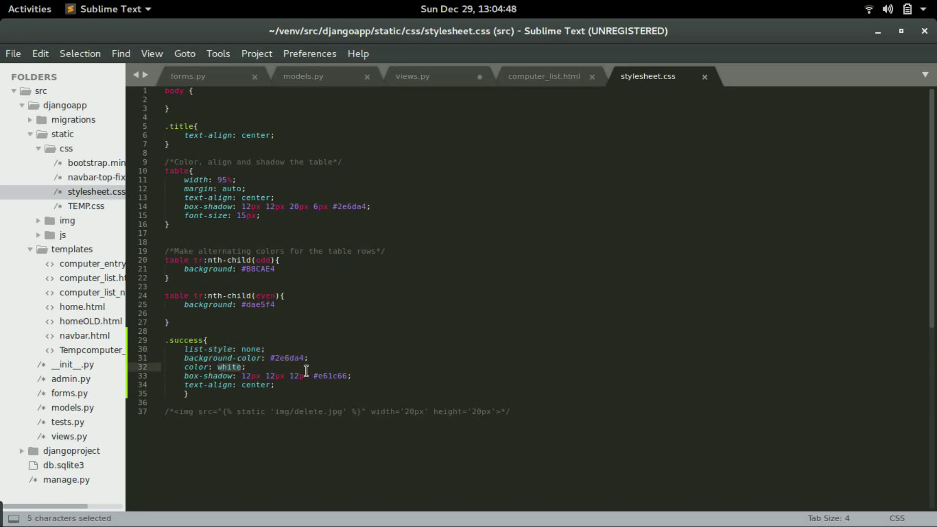
pyautogui.click(249, 385)
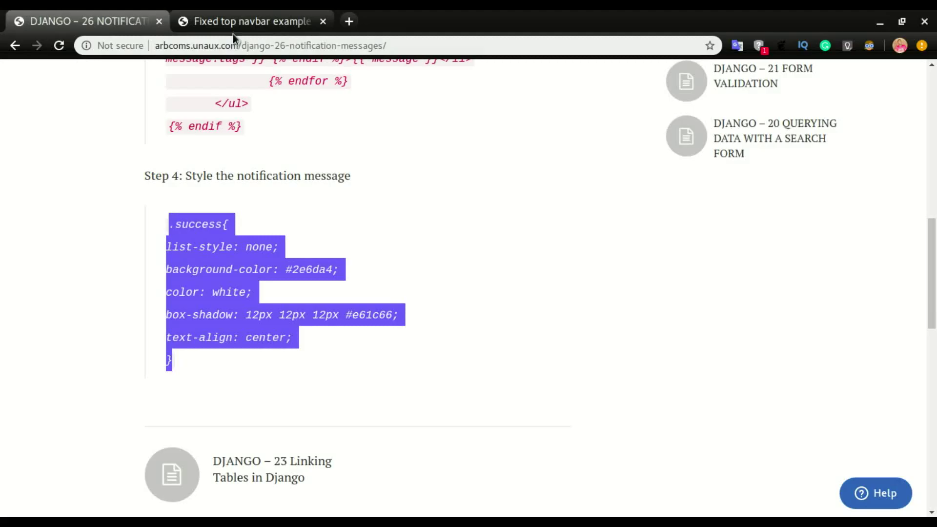
# - Re-save the compXYZ record from the CIMS list to view the styled 'Successfully Saved' banner
pyautogui.click(231, 27)
pyautogui.scroll(-4, 198, 220)
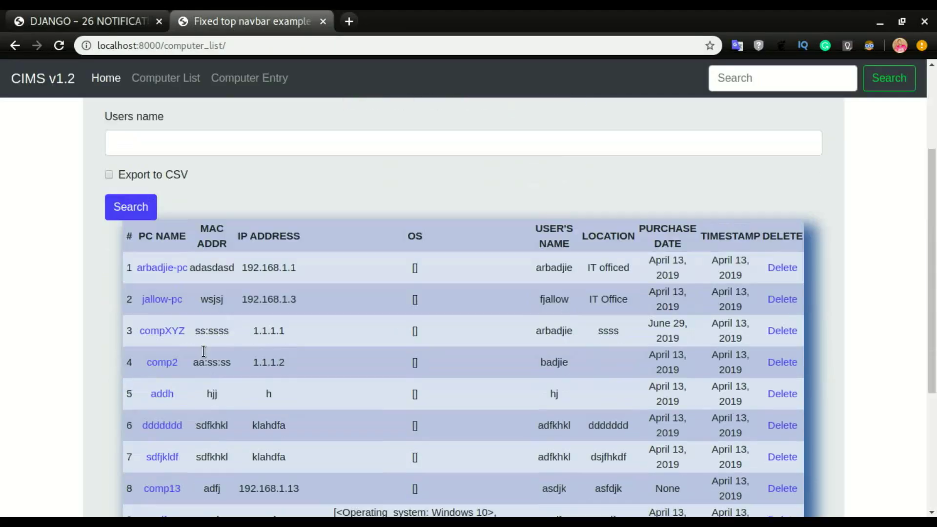
pyautogui.scroll(-1, 167, 318)
pyautogui.click(163, 300)
pyautogui.scroll(-2, 169, 322)
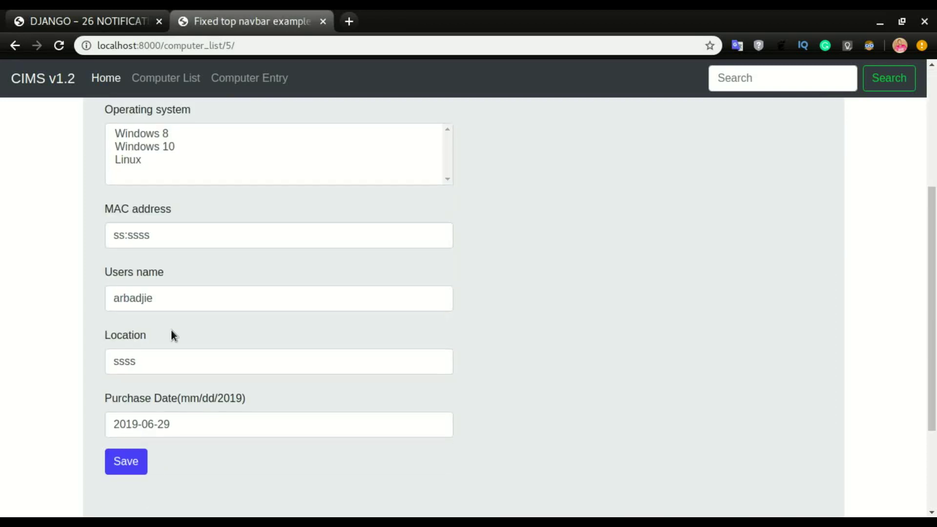
pyautogui.scroll(-2, 158, 329)
pyautogui.click(141, 324)
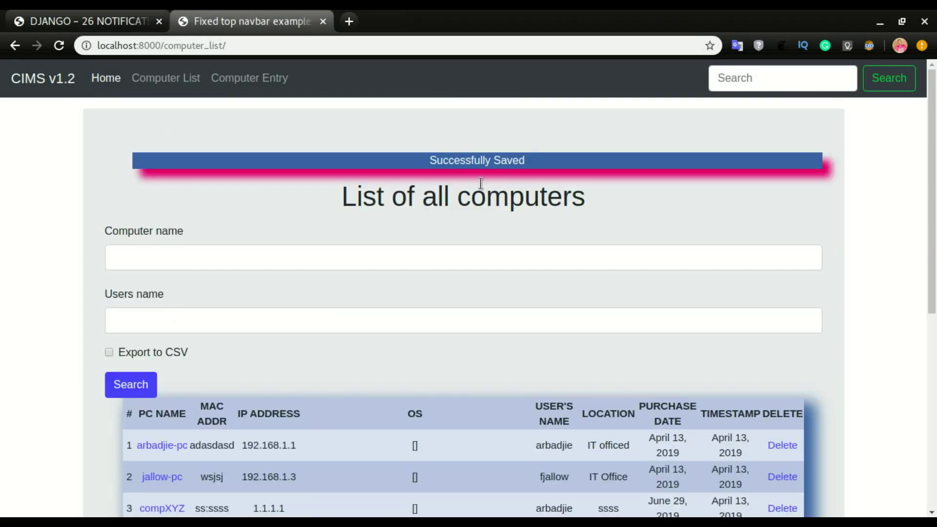